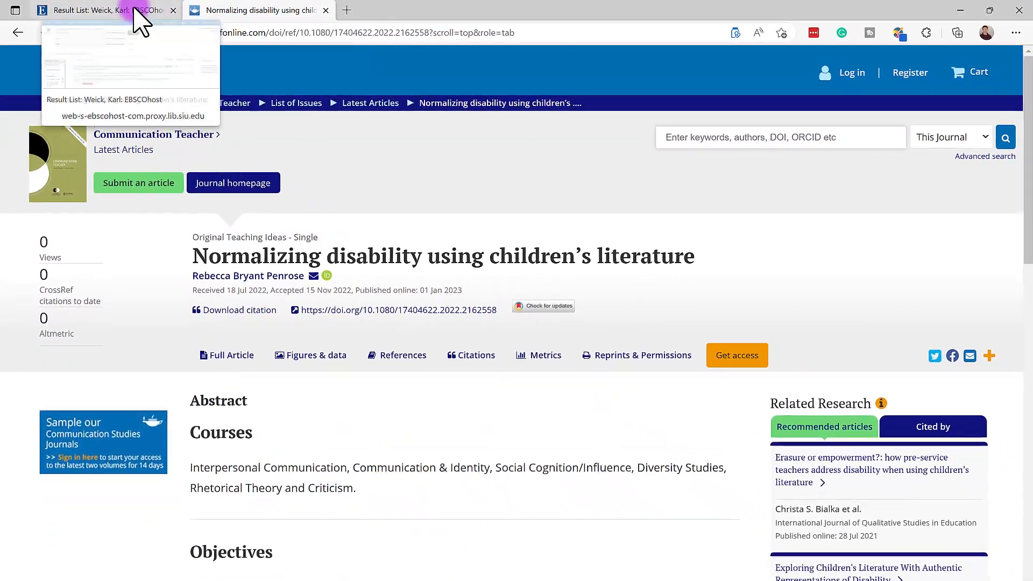
# - Return to the EBSCOhost search results, preview the second article's record, and add that article to the folder
pyautogui.click(137, 12)
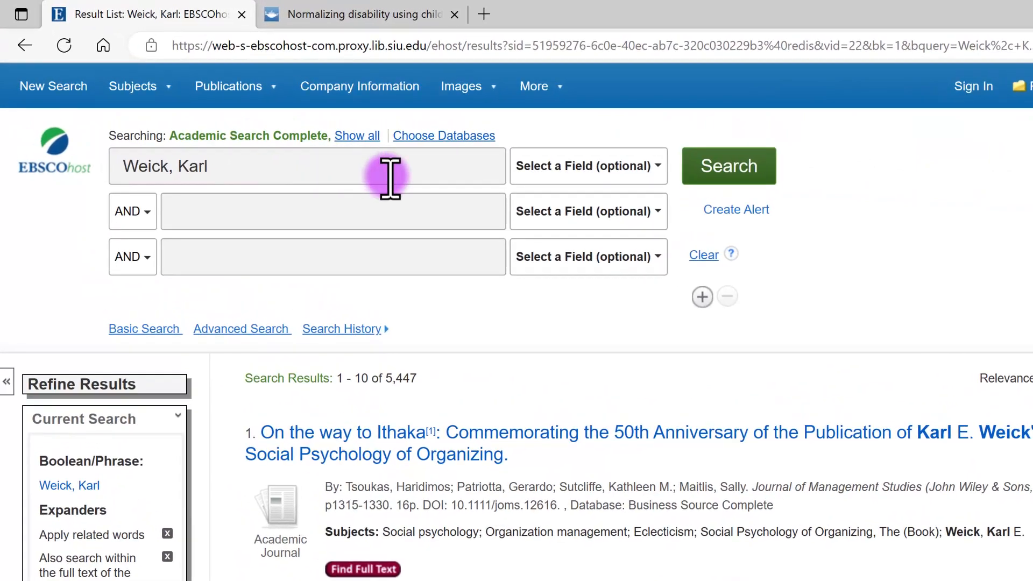
pyautogui.scroll(-6, 883, 288)
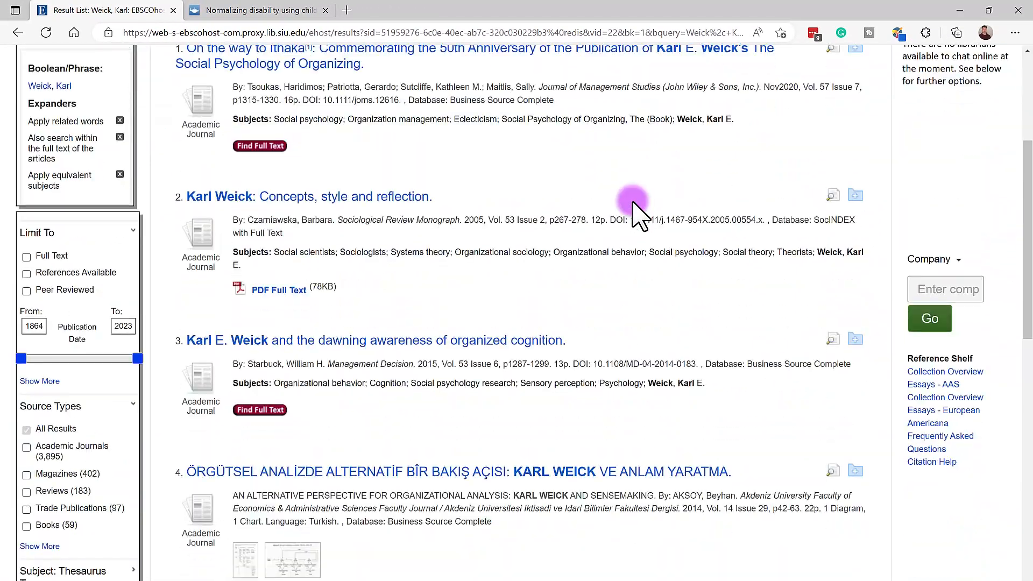
pyautogui.scroll(-5, 636, 212)
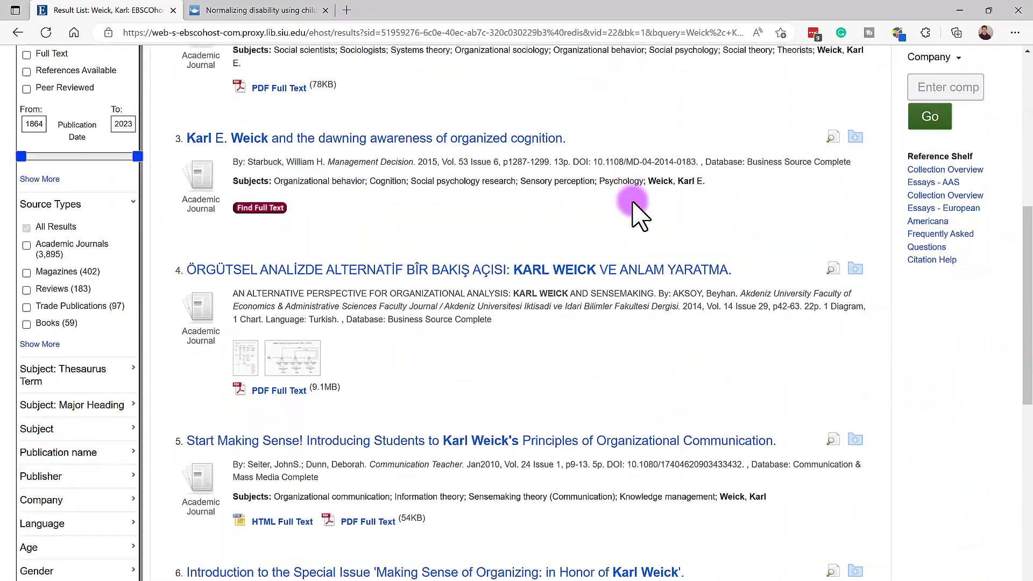
pyautogui.scroll(-2, 636, 213)
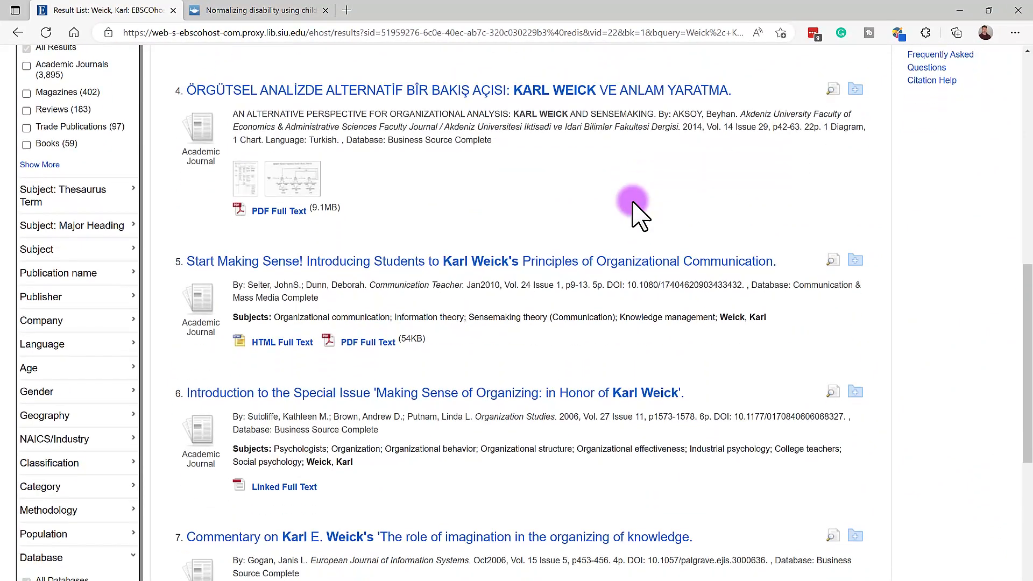
pyautogui.scroll(12, 636, 212)
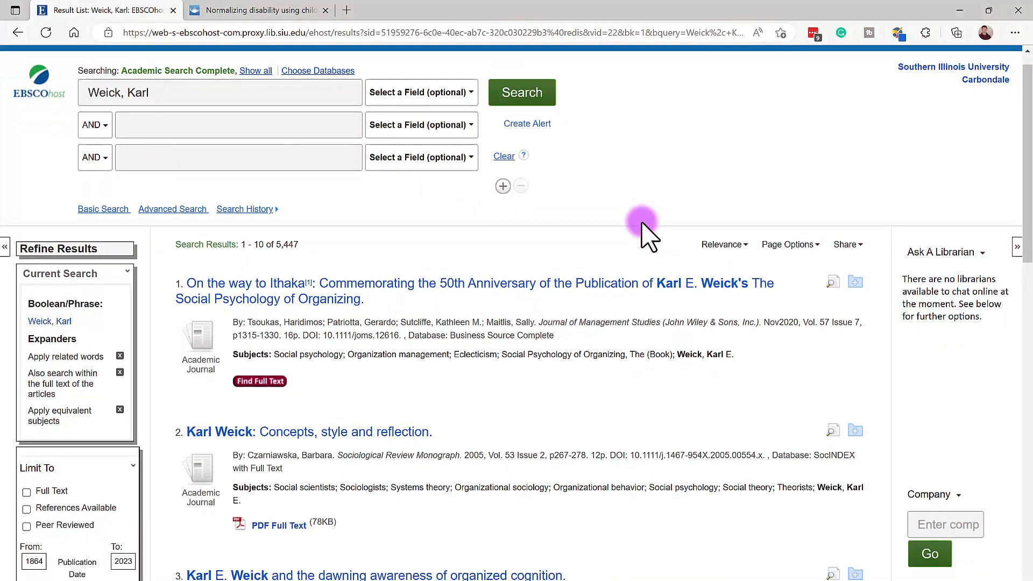
pyautogui.scroll(-3, 643, 233)
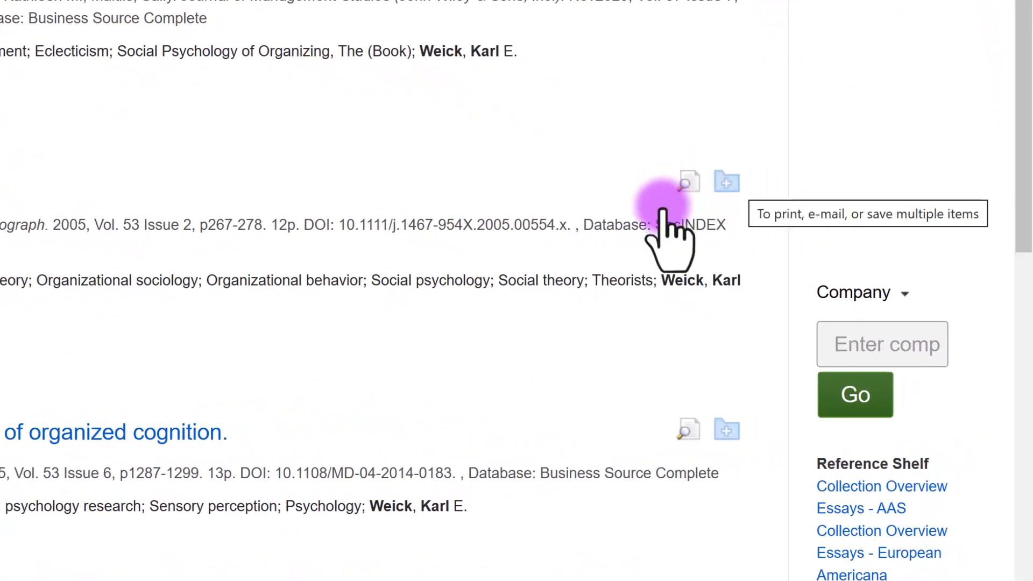
pyautogui.click(691, 185)
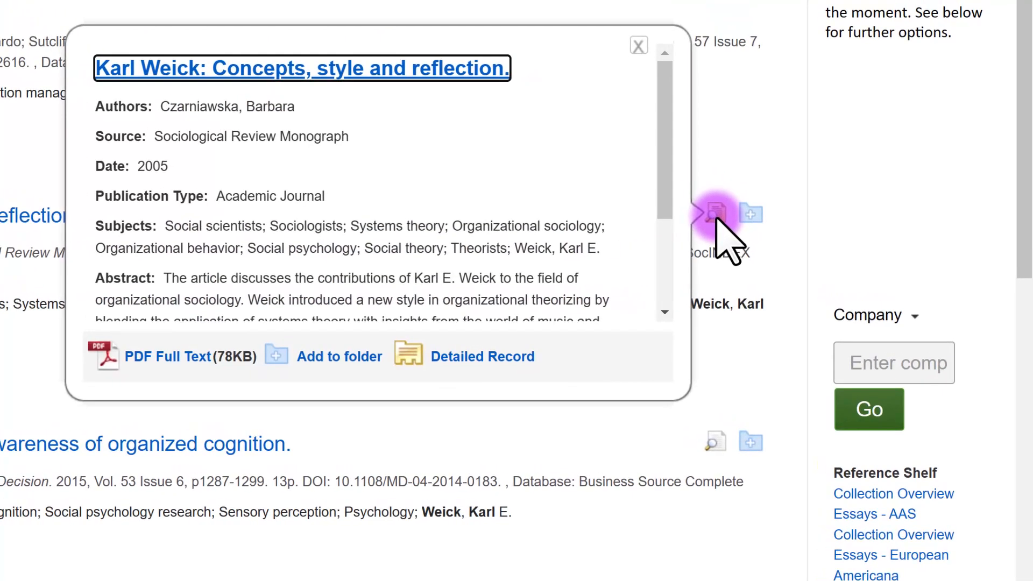
pyautogui.click(758, 213)
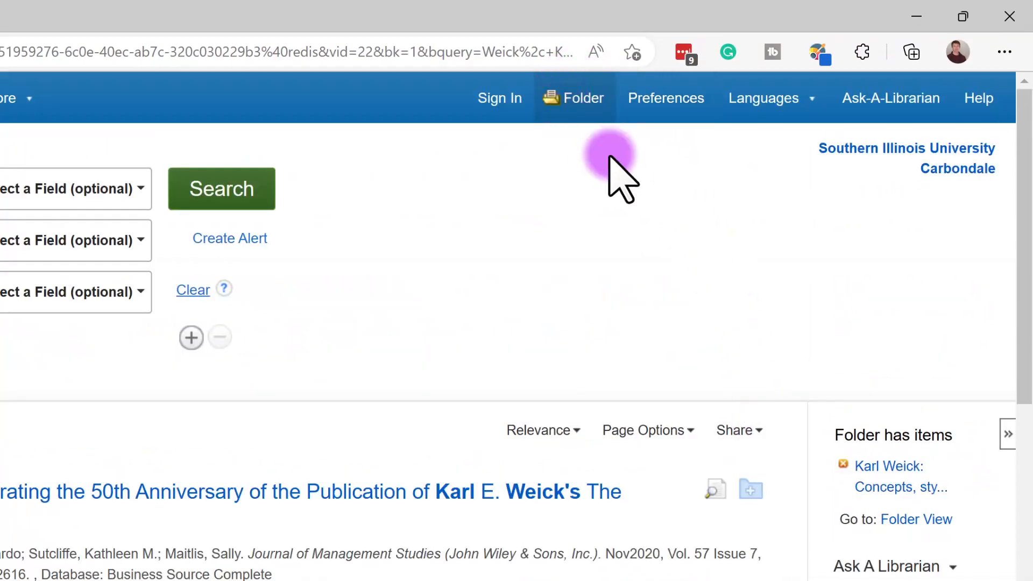
# - Add the fourth and sixth articles in the search results to the folder
pyautogui.scroll(-10, 638, 256)
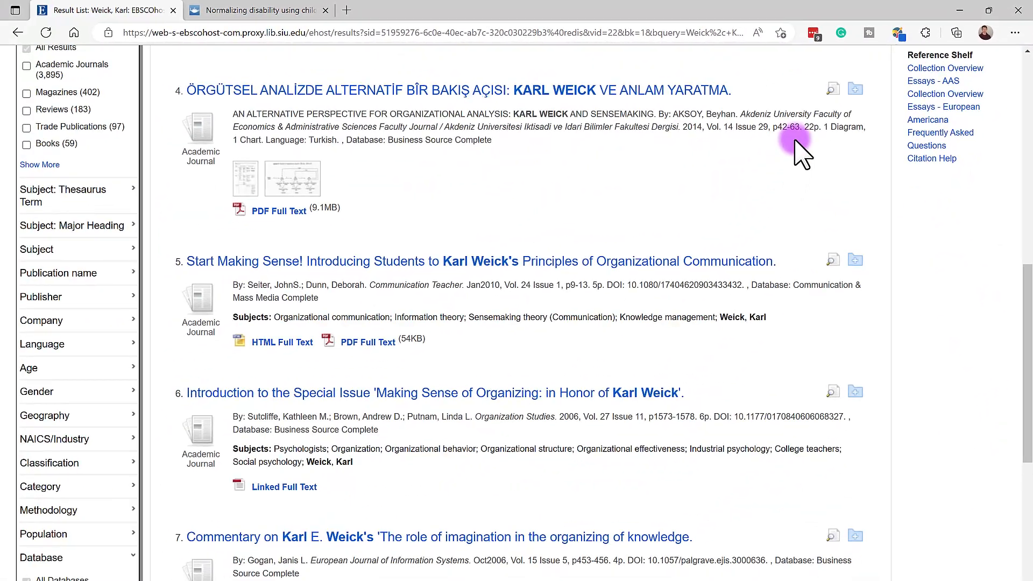
pyautogui.click(855, 89)
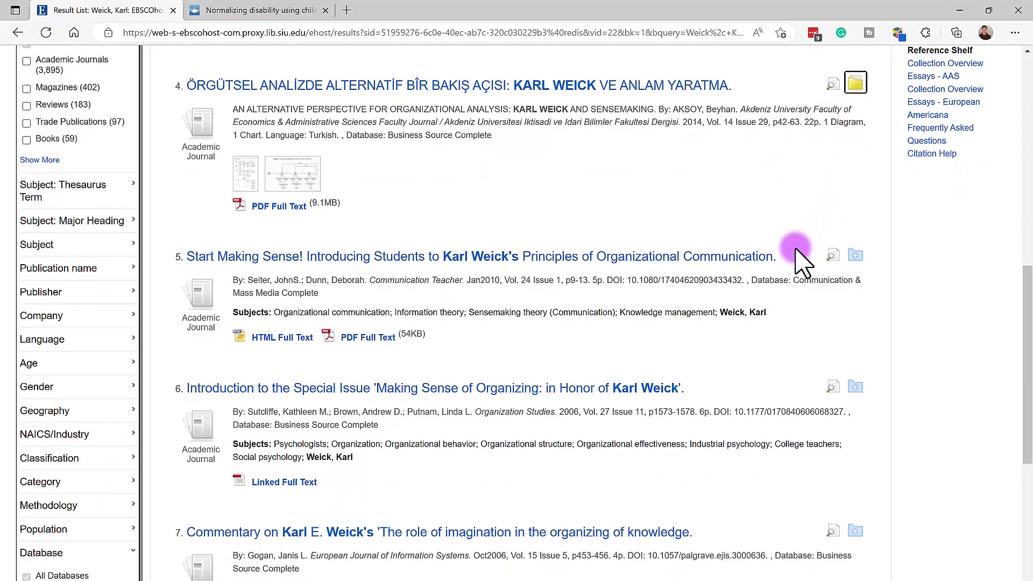
pyautogui.scroll(-3, 818, 259)
pyautogui.click(856, 208)
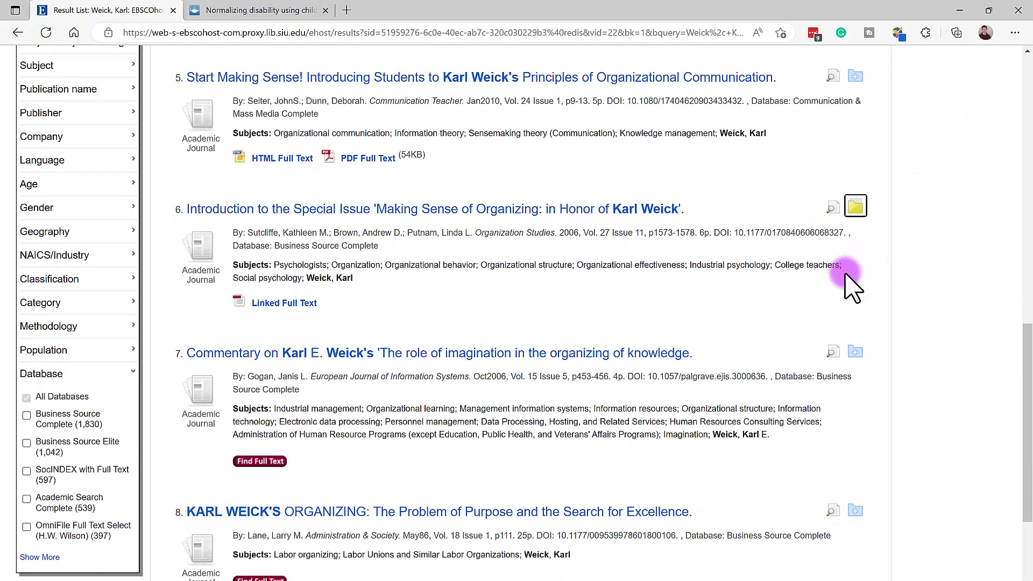
pyautogui.scroll(15, 850, 285)
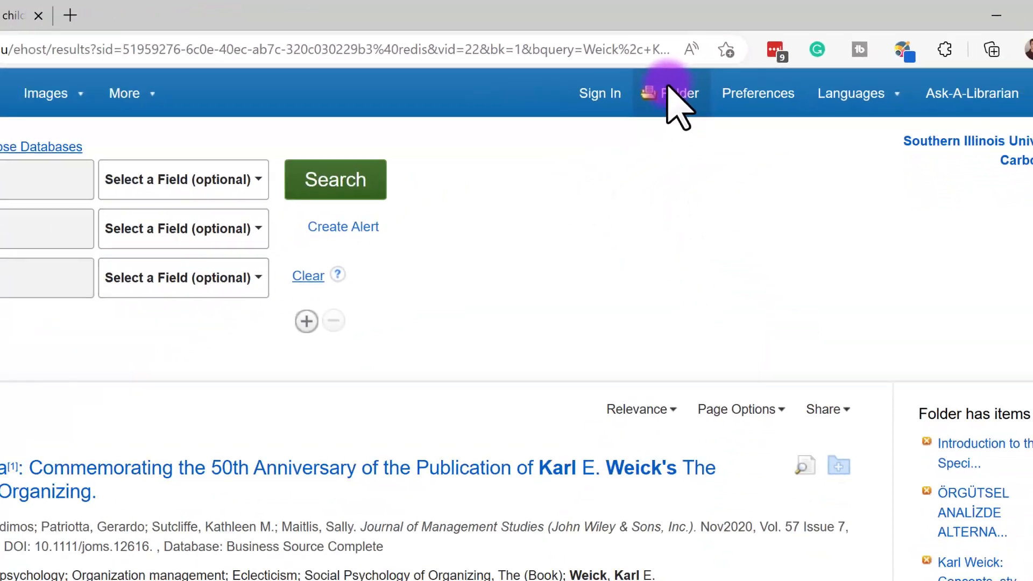
# - Open the folder and e-mail all of its articles to the recipient's e-mail address
pyautogui.click(667, 88)
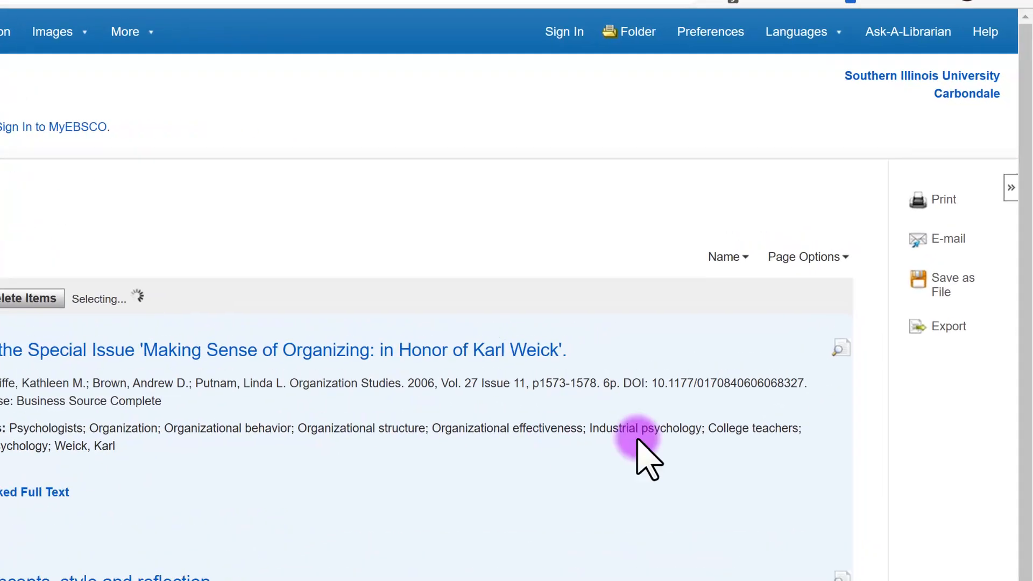
pyautogui.click(938, 264)
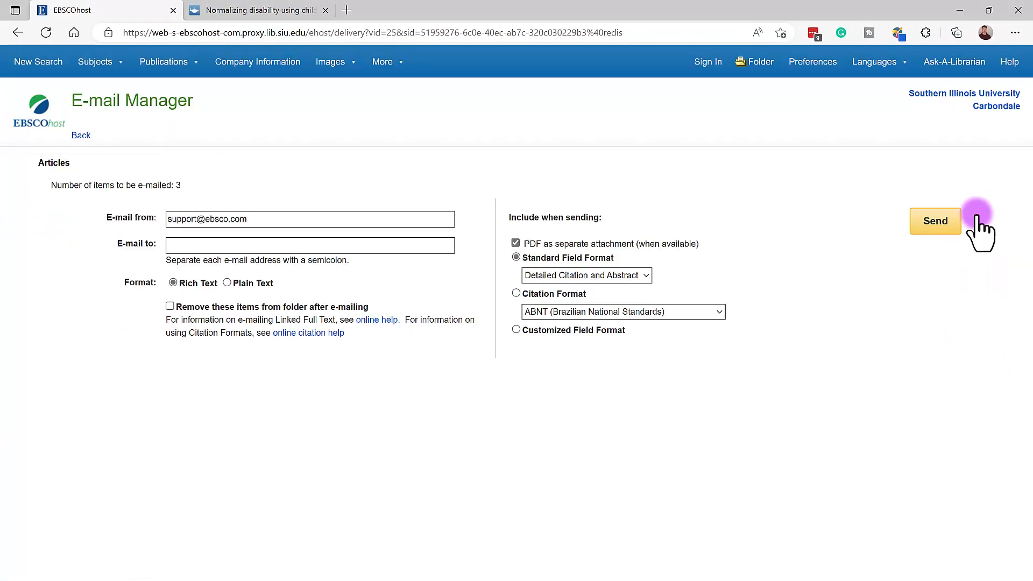
pyautogui.click(356, 246)
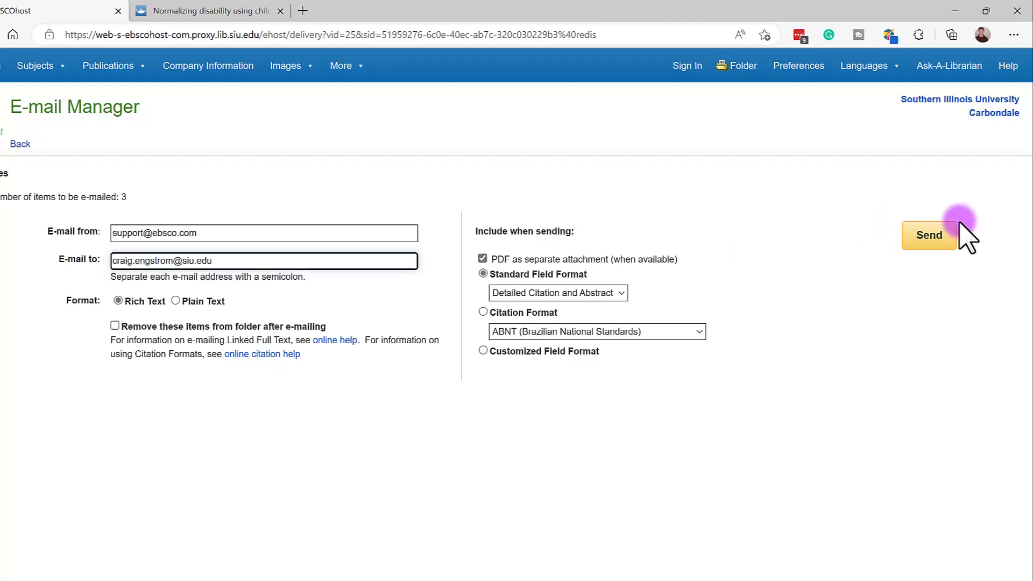
pyautogui.click(948, 238)
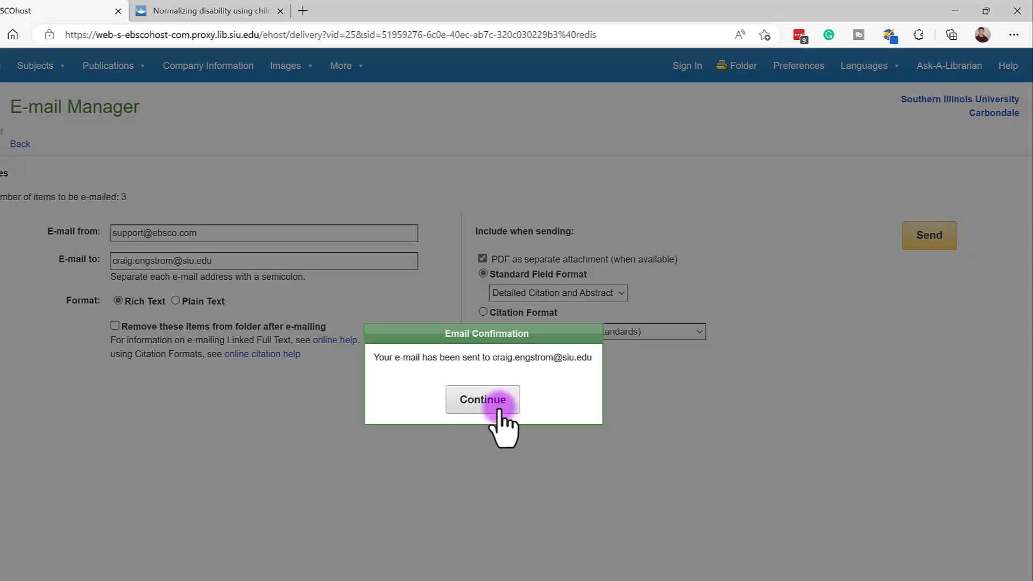
pyautogui.click(482, 405)
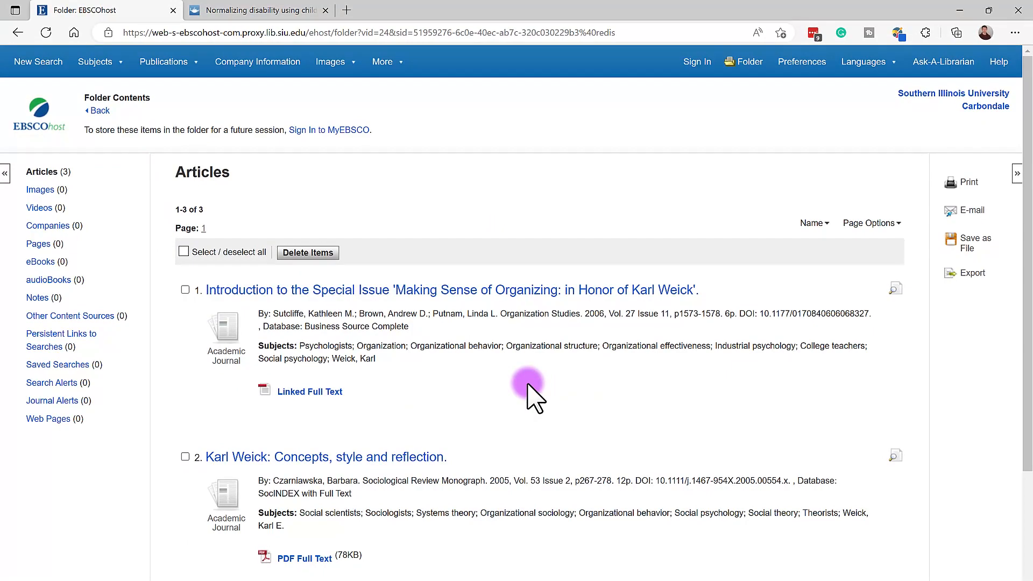
# - Export citations for all articles in the folder in RIS format and open the downloaded delivery.ris file
pyautogui.scroll(-3, 323, 414)
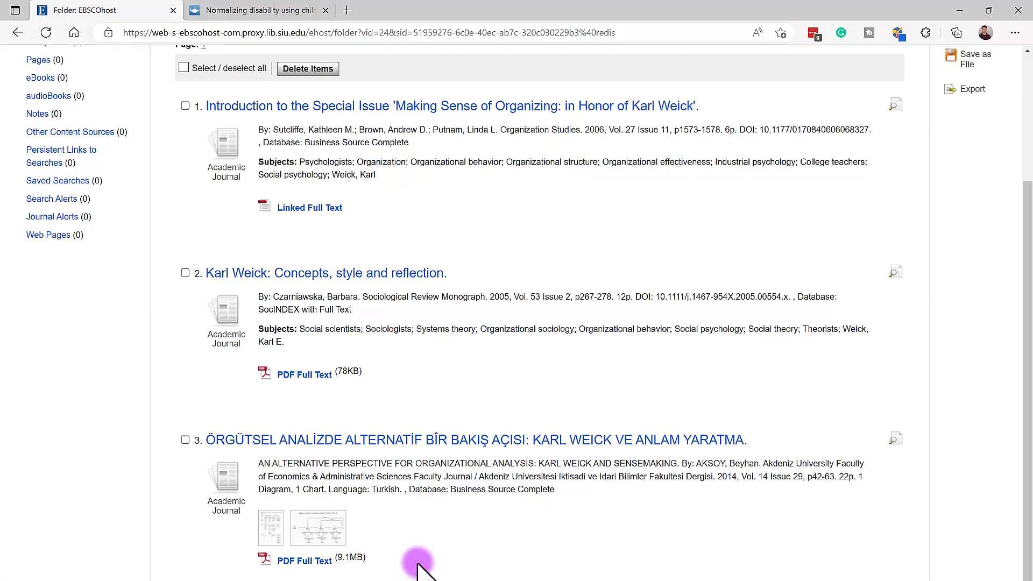
pyautogui.scroll(3, 415, 565)
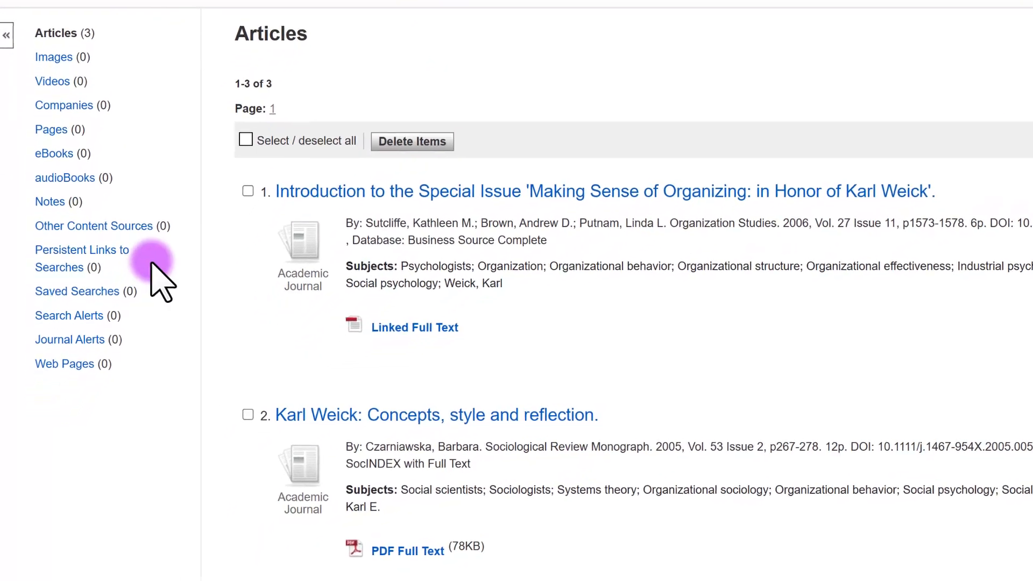
pyautogui.click(245, 139)
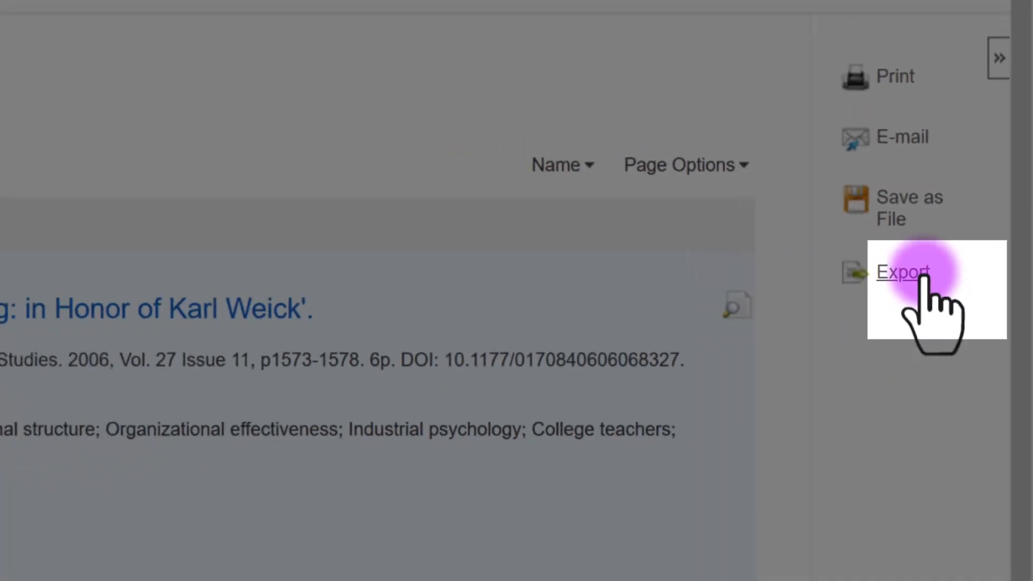
pyautogui.click(921, 275)
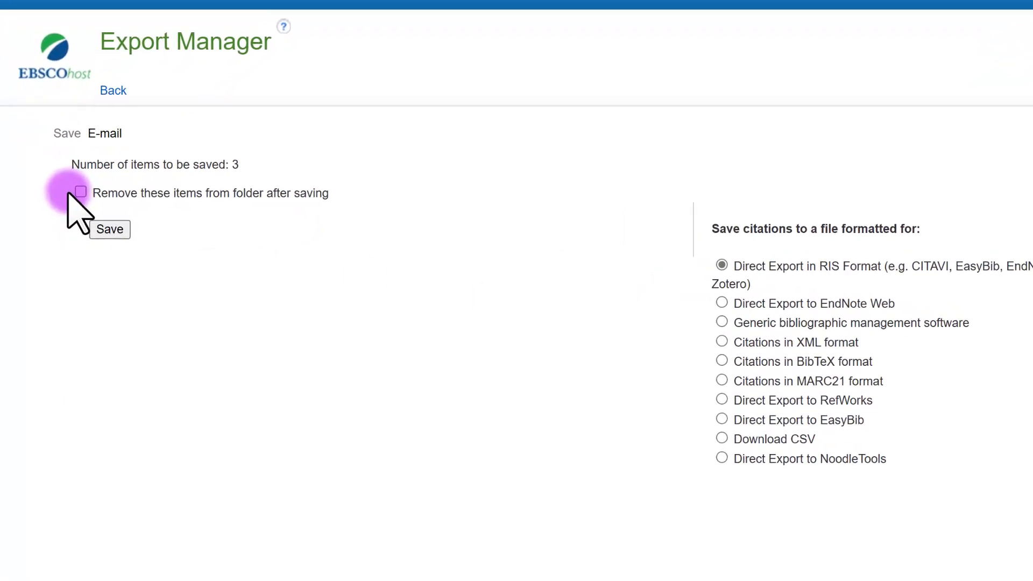
pyautogui.click(63, 204)
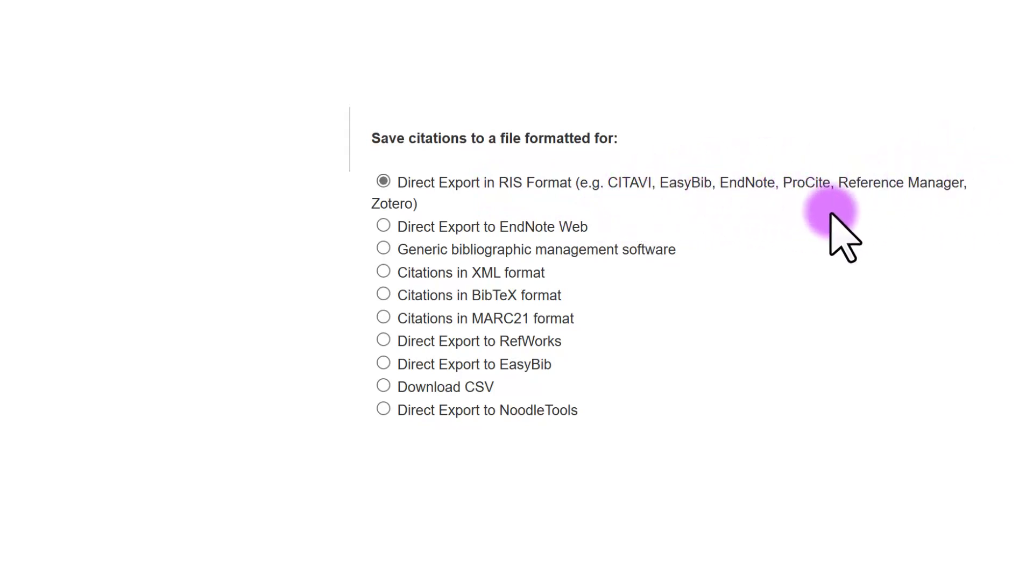
pyautogui.moveTo(717, 183); pyautogui.dragTo(775, 194)
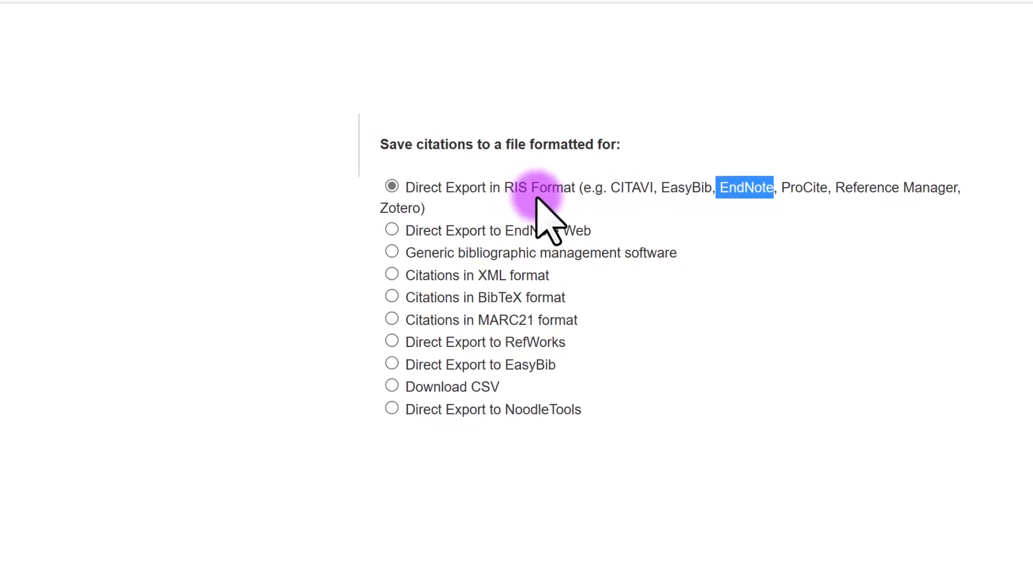
pyautogui.click(556, 201)
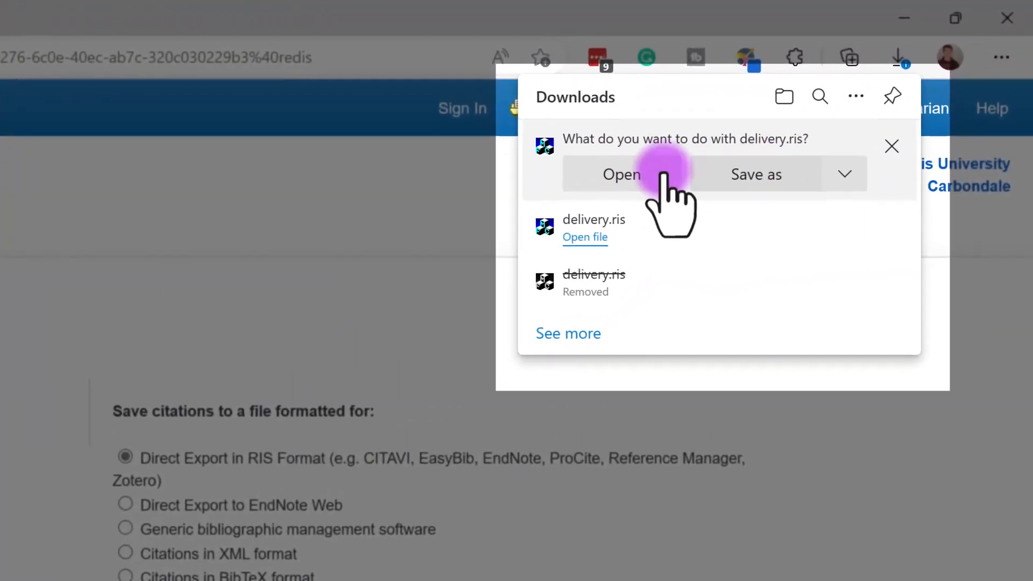
pyautogui.click(662, 175)
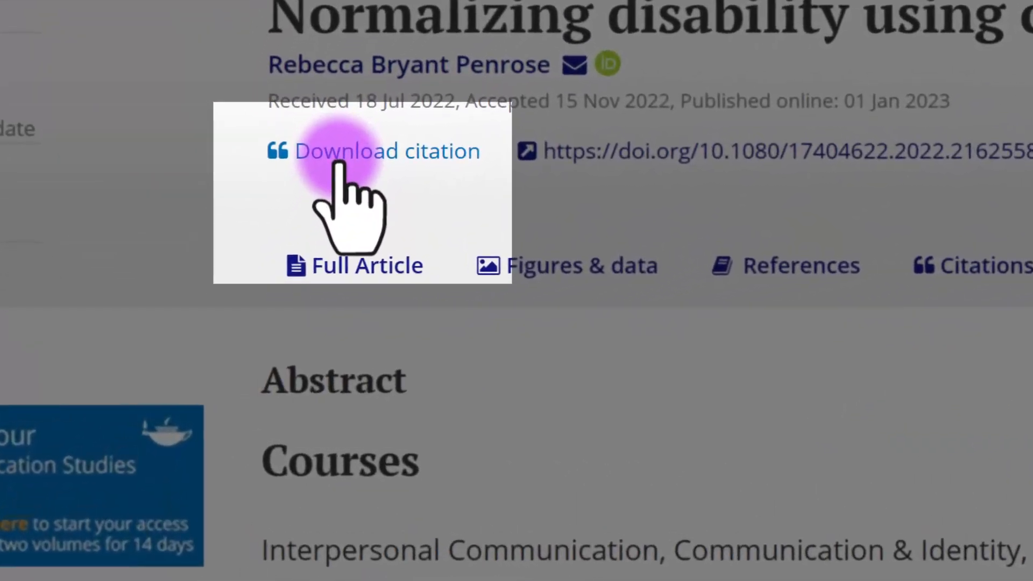
# - Open the citation download options for the journal article "Normalizing disability using children's literature"
pyautogui.click(340, 161)
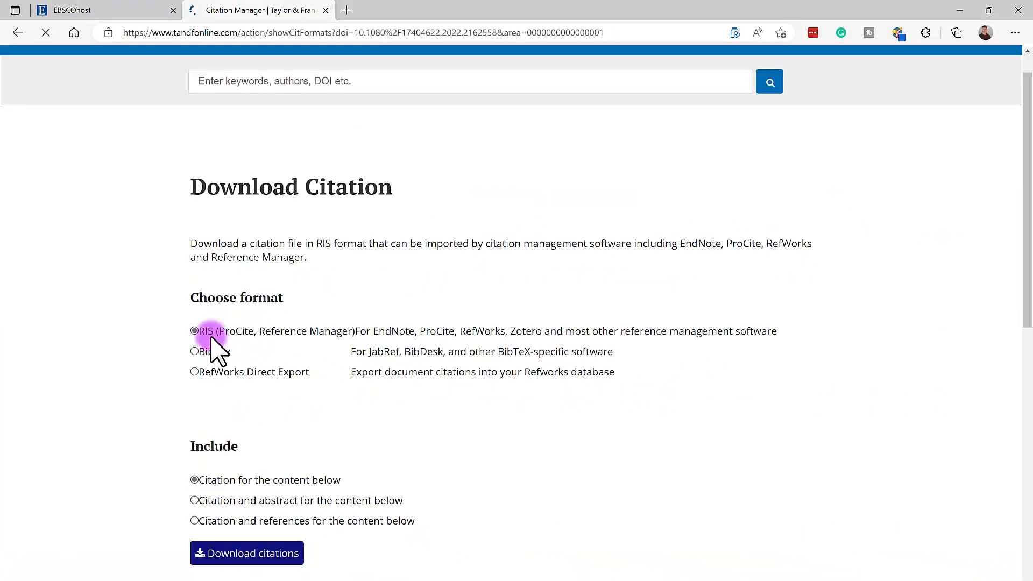
pyautogui.scroll(-1, 211, 338)
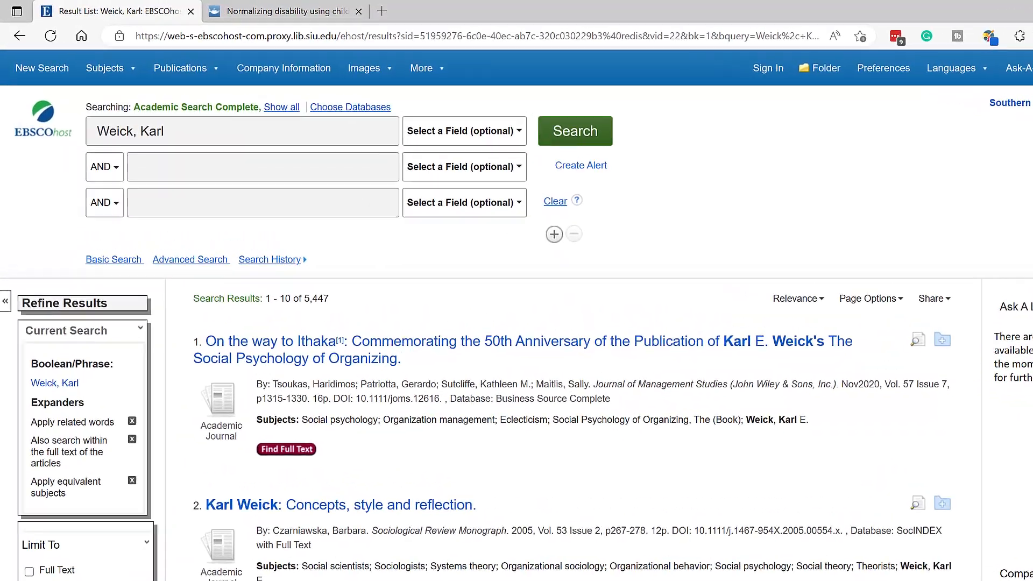
# - Return to the saved folder from the EBSCOhost results and open the e-mail options for its articles
pyautogui.scroll(-4, 572, 296)
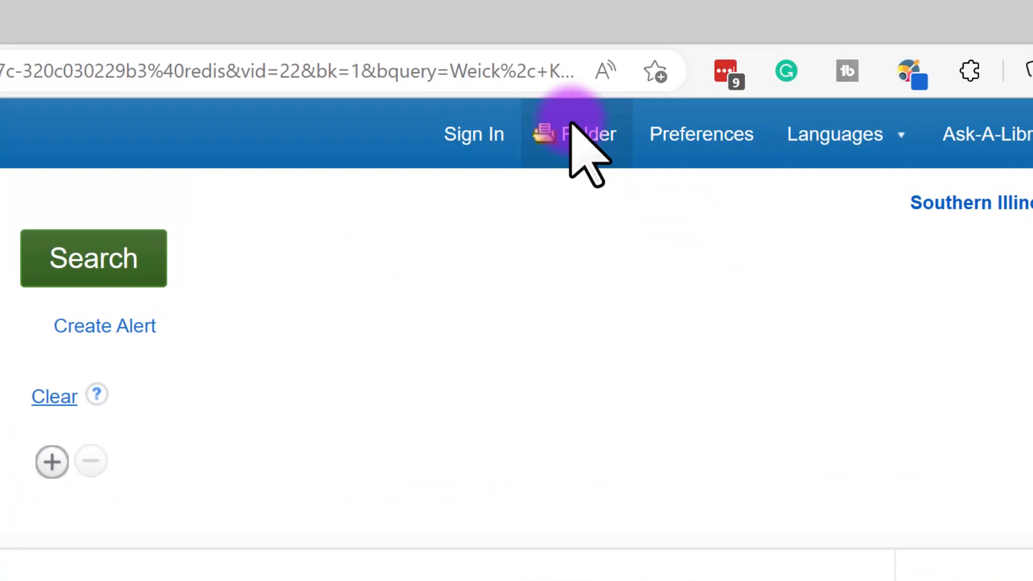
pyautogui.click(572, 132)
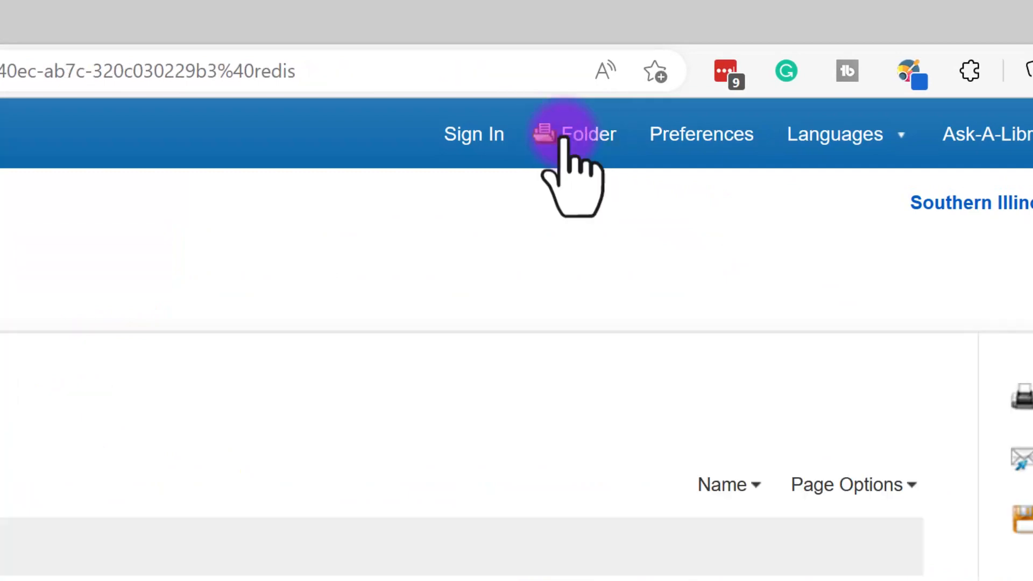
pyautogui.click(936, 259)
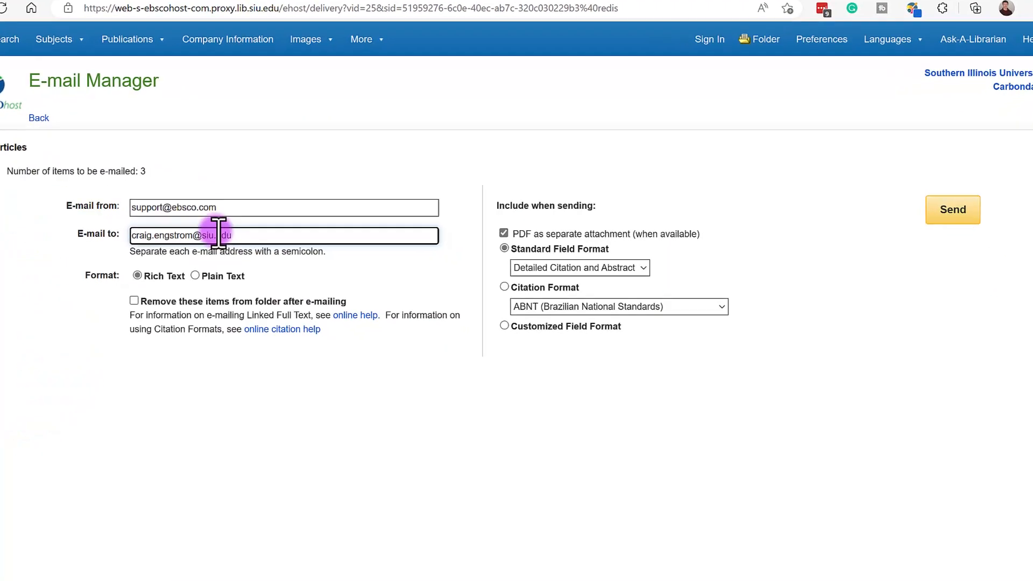
# - Save the folder's citations through Direct Export in RIS Format and open the resulting delivery.ris file
pyautogui.click(78, 234)
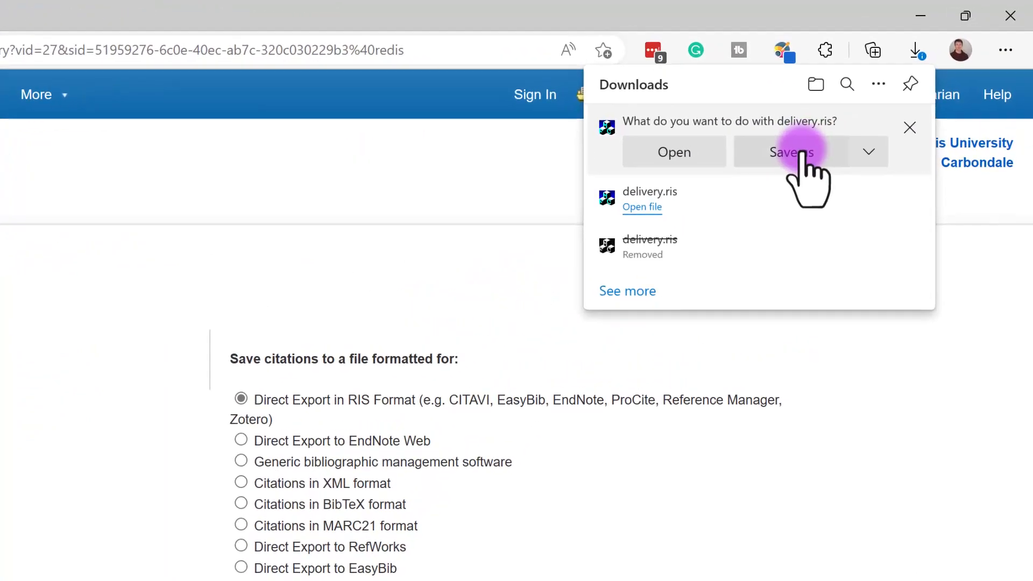
pyautogui.click(662, 175)
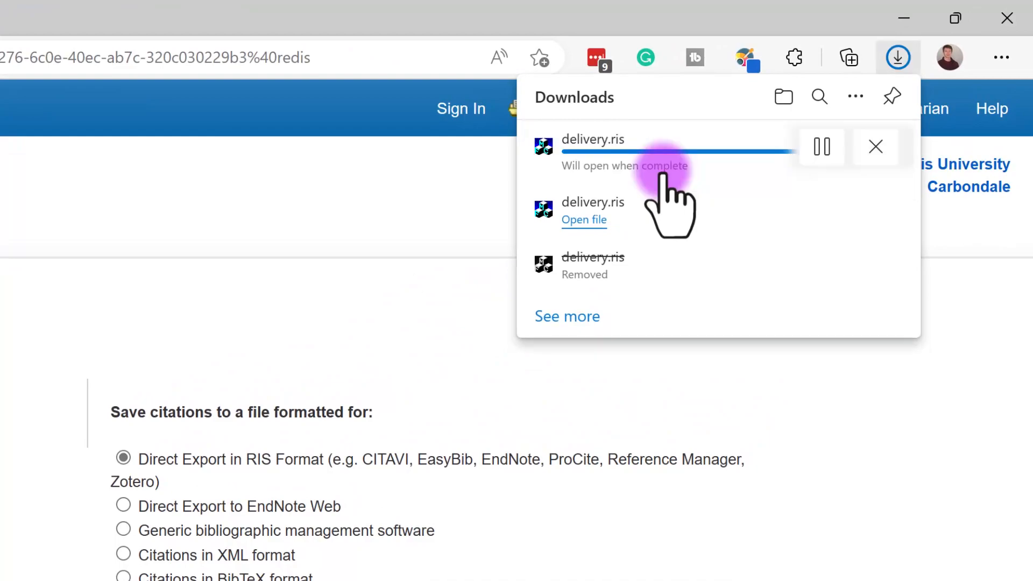